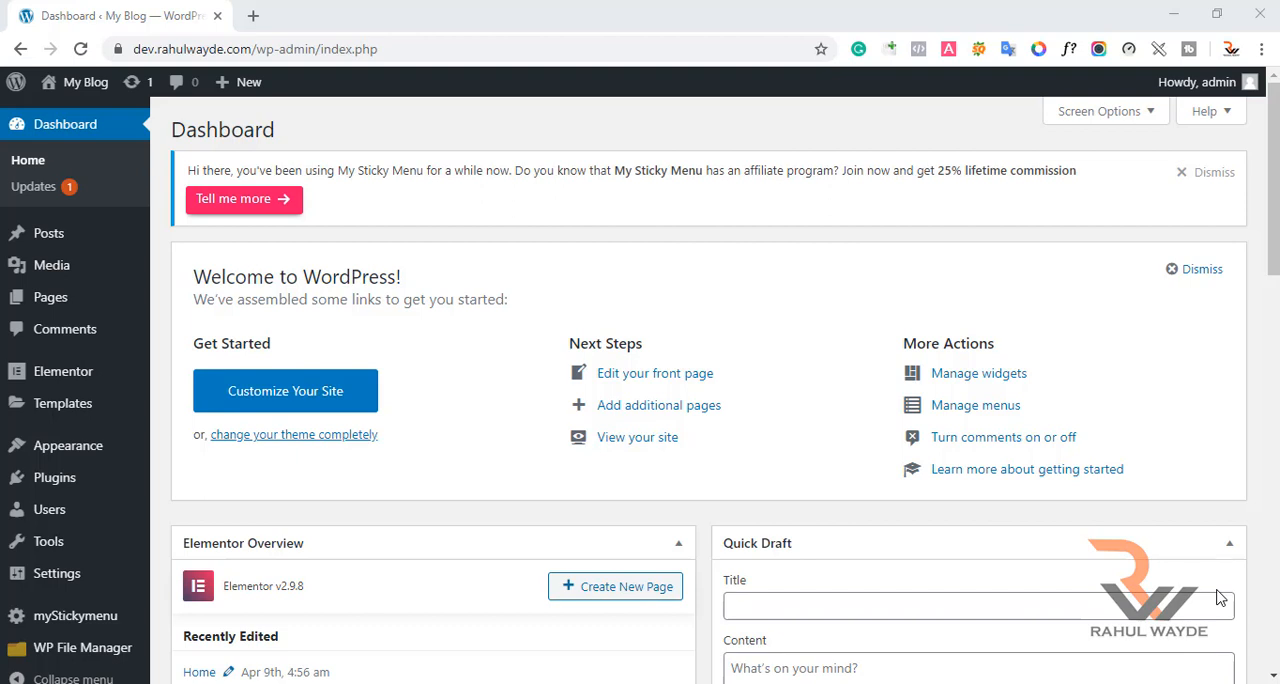
Search the plugin directory for "wp reset" to add a new plugin.
{"action": "mouse_move", "coordinate": [107, 491]}
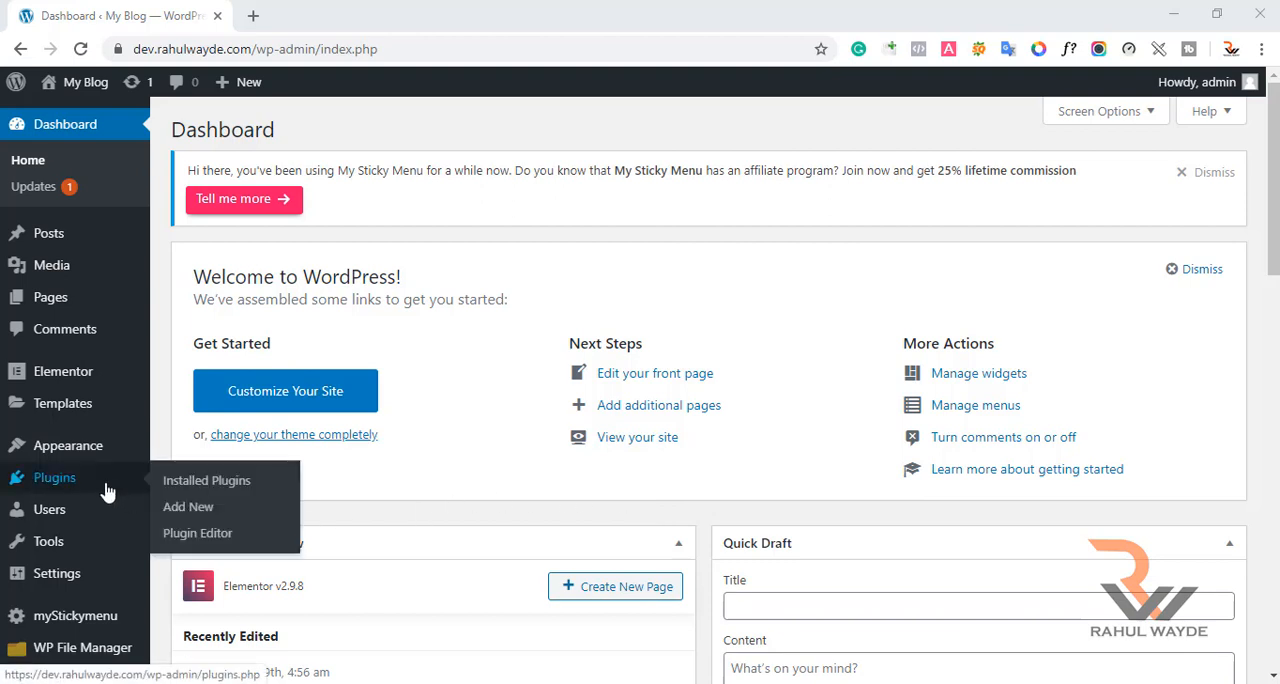
{"action": "left_click", "coordinate": [188, 507]}
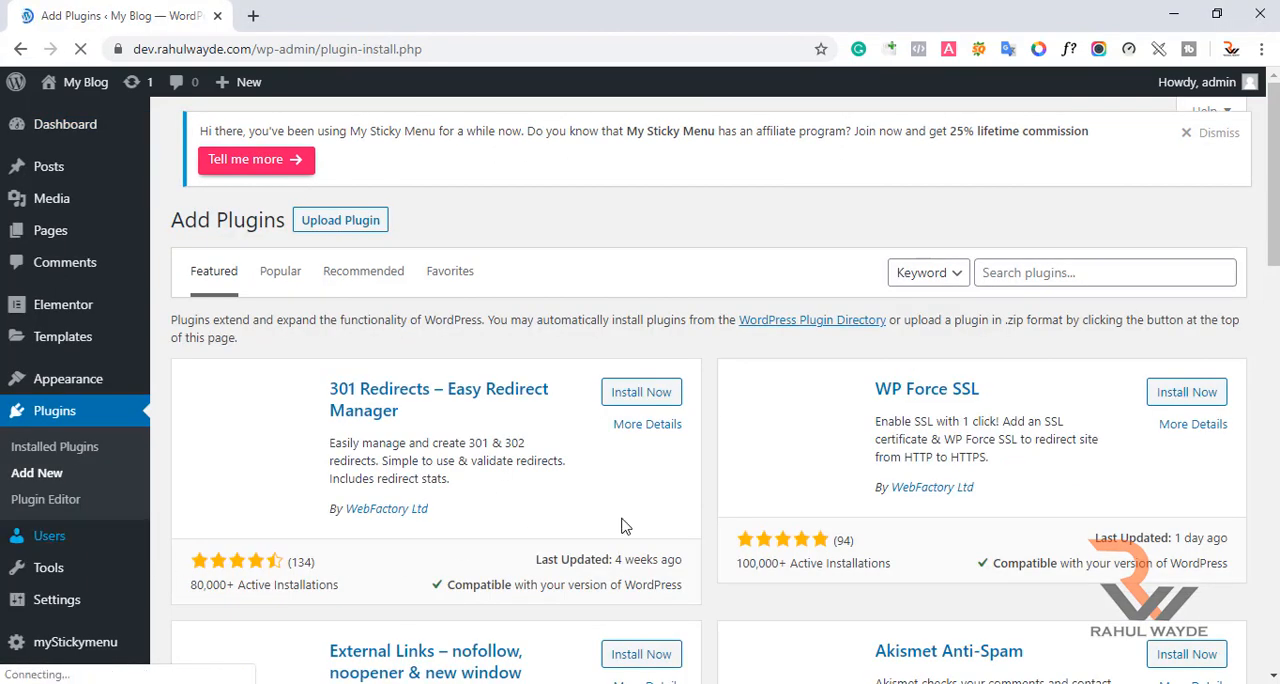
{"action": "left_click", "coordinate": [1087, 275]}
{"action": "type", "text": "wp re"}
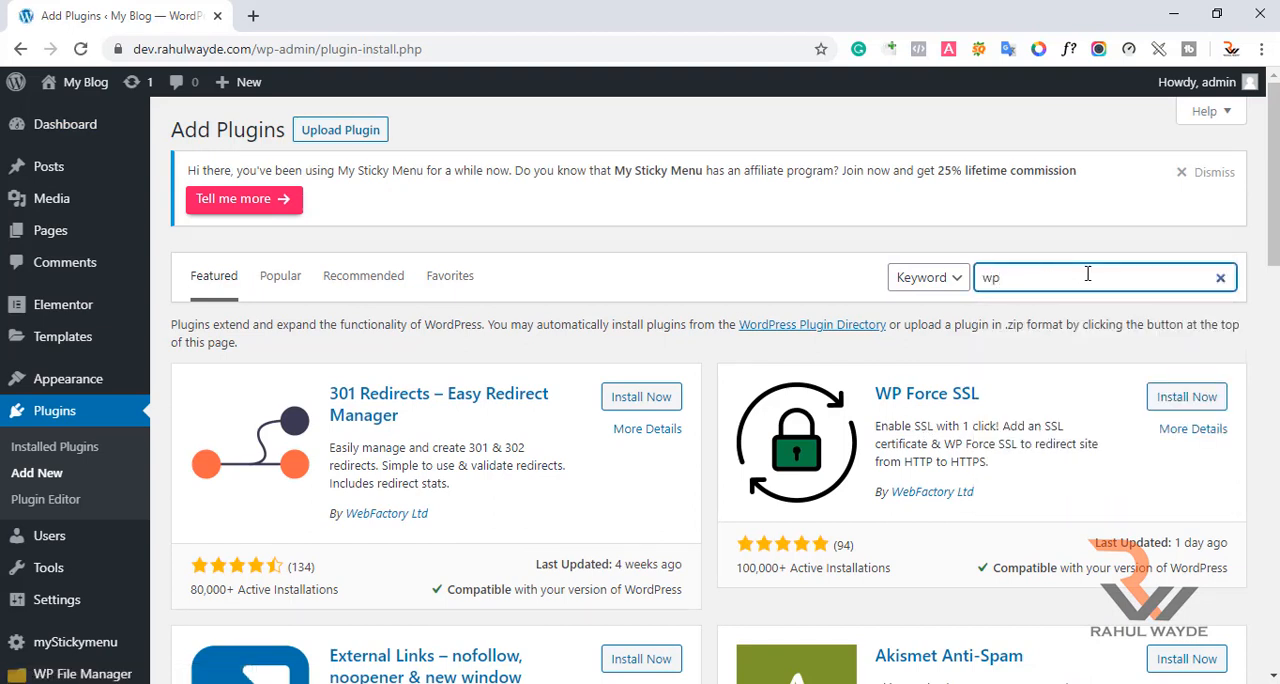
{"action": "type", "text": "set"}
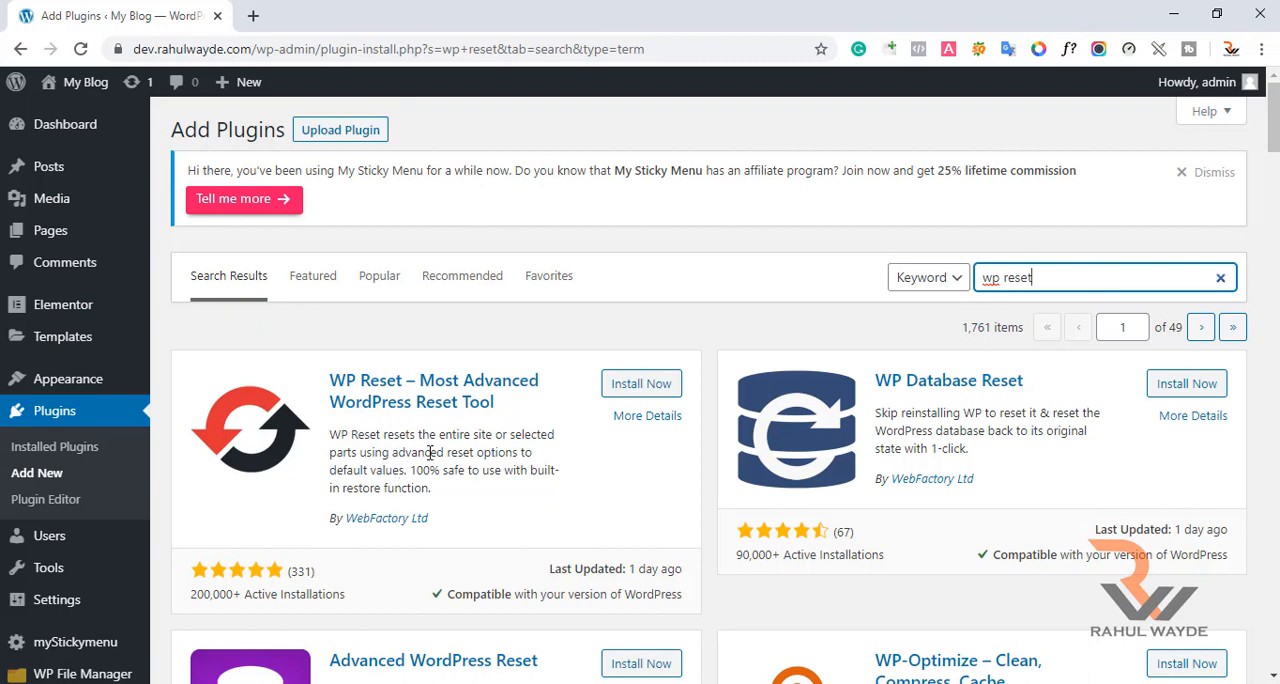
Install and activate the WP Reset – Most Advanced WordPress Reset Tool plugin.
{"action": "left_click", "coordinate": [636, 388]}
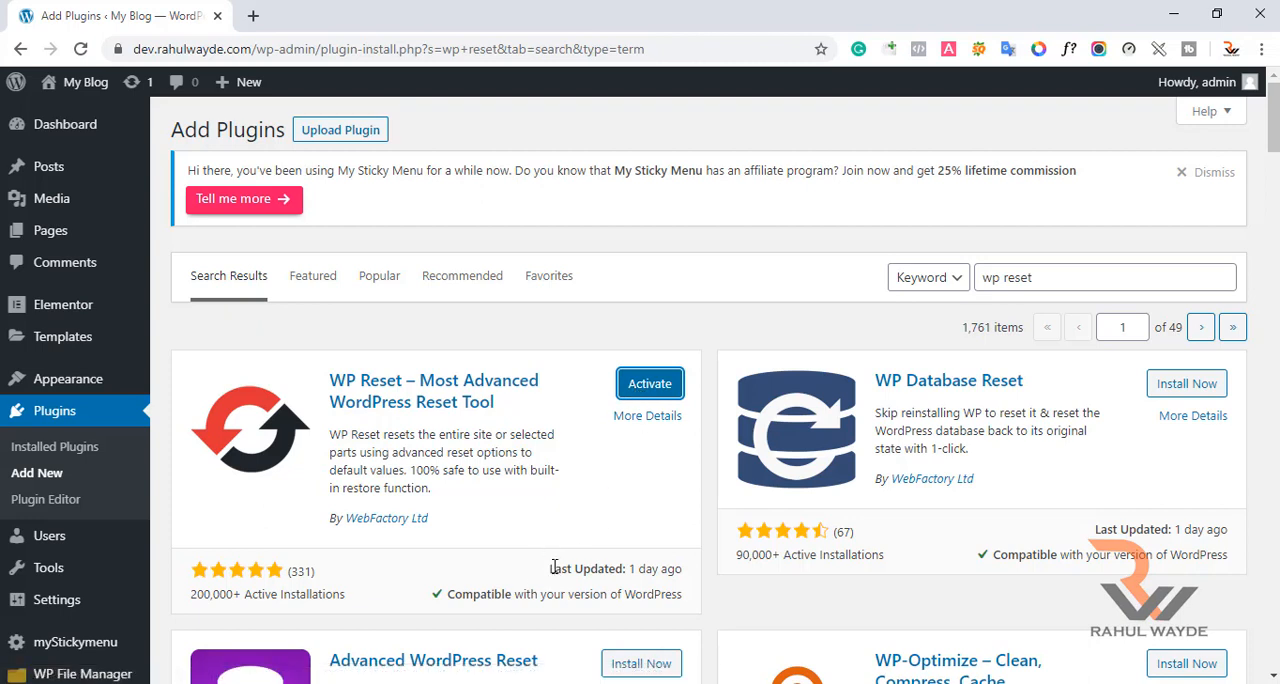
{"action": "left_click_drag", "start_coordinate": [554, 568], "coordinate": [664, 570]}
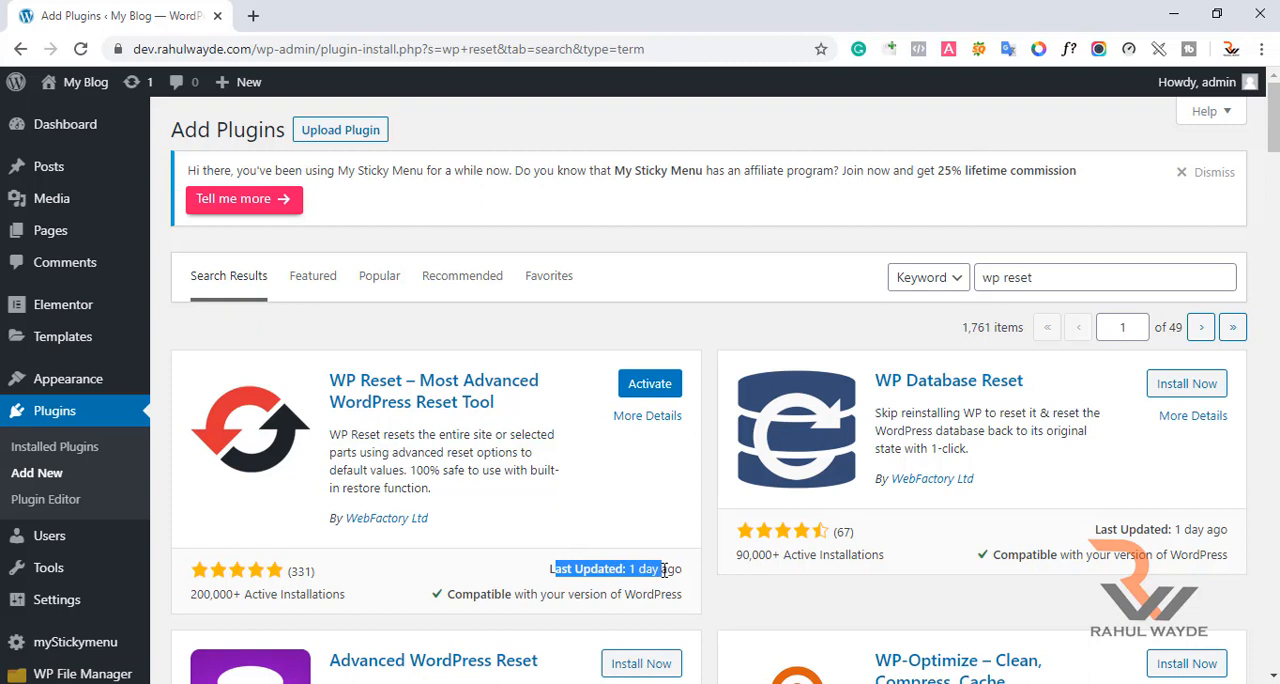
{"action": "left_click", "coordinate": [664, 570]}
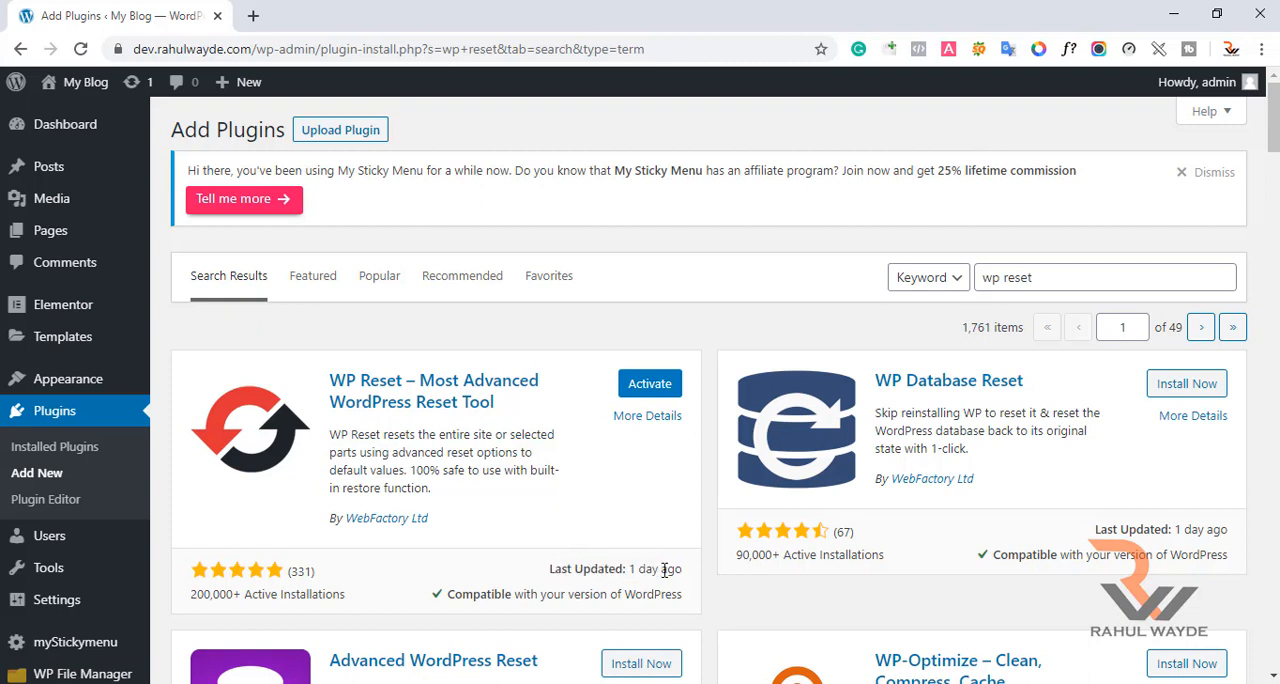
{"action": "left_click", "coordinate": [638, 393]}
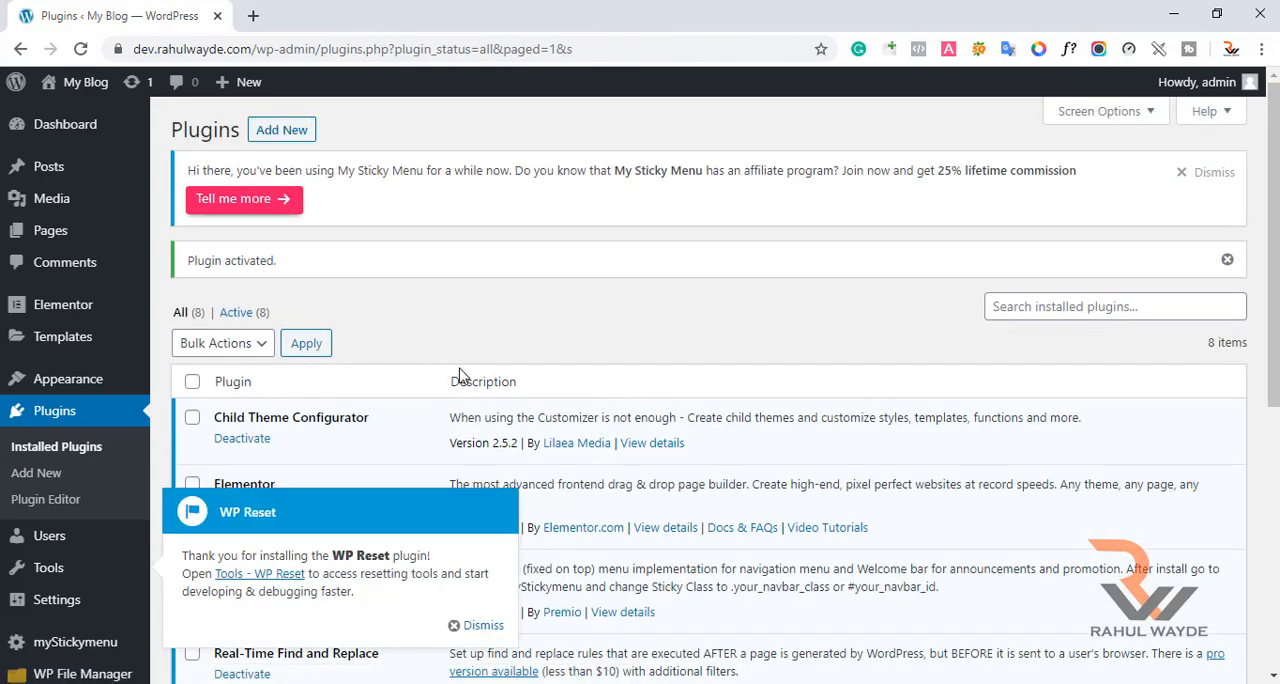
Dismiss the WP Reset welcome pop-up and open the WP Reset tools page.
{"action": "scroll", "coordinate": [460, 378], "scroll_direction": "down", "scroll_amount": 1}
{"action": "left_click", "coordinate": [466, 545]}
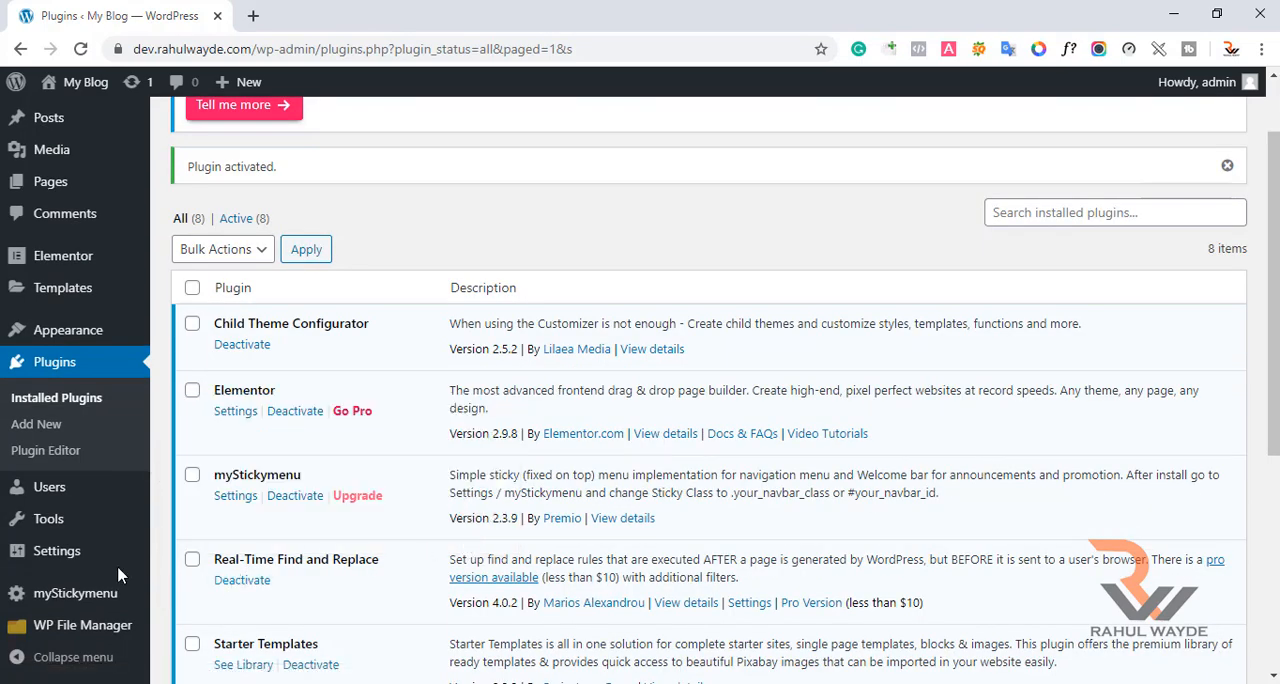
{"action": "mouse_move", "coordinate": [92, 563]}
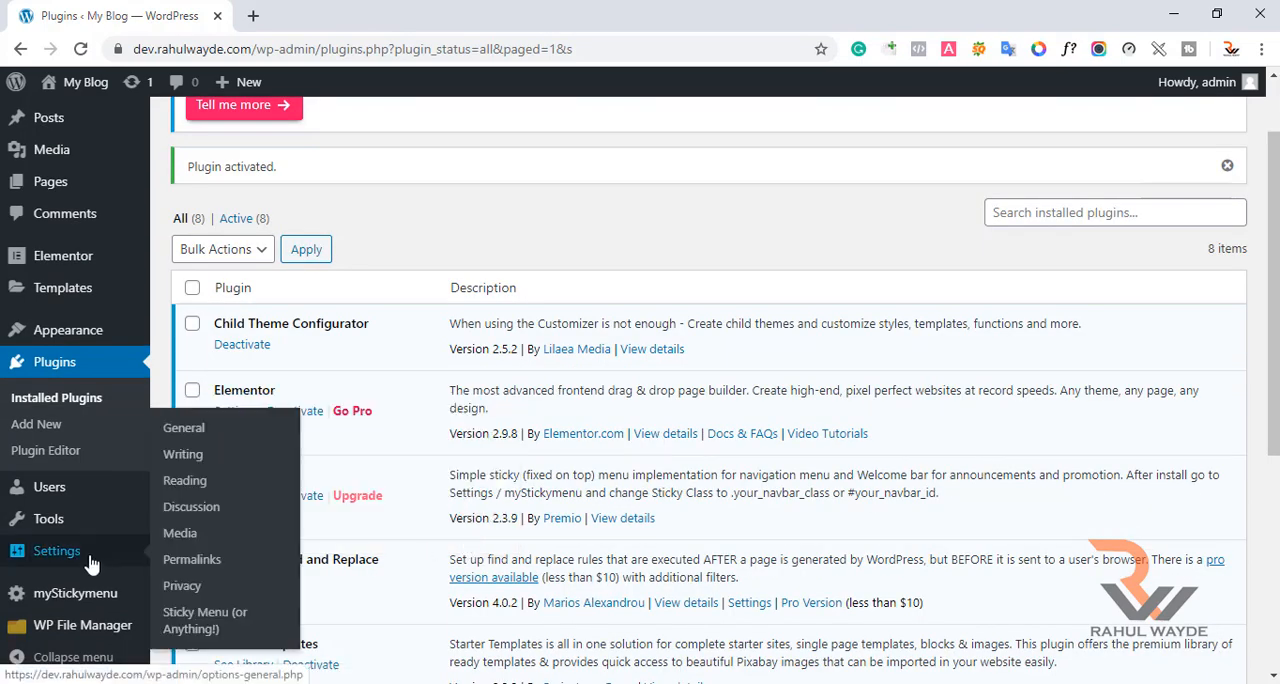
{"action": "mouse_move", "coordinate": [90, 541]}
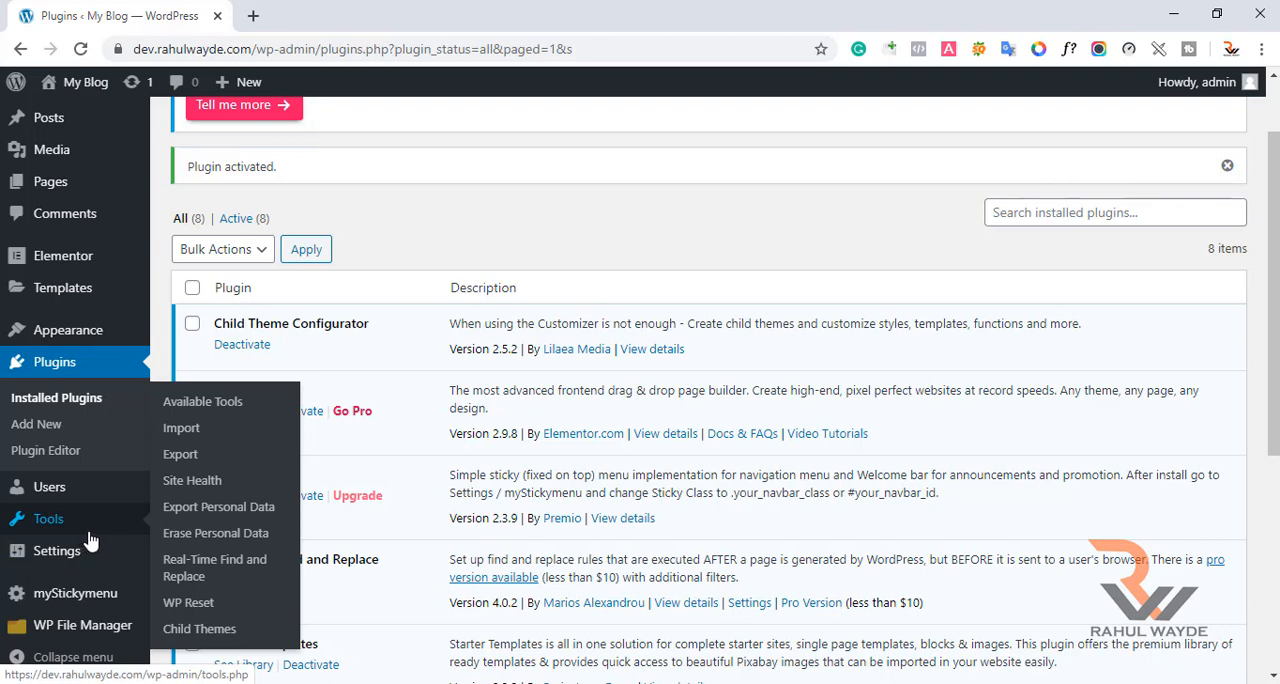
{"action": "left_click", "coordinate": [208, 606]}
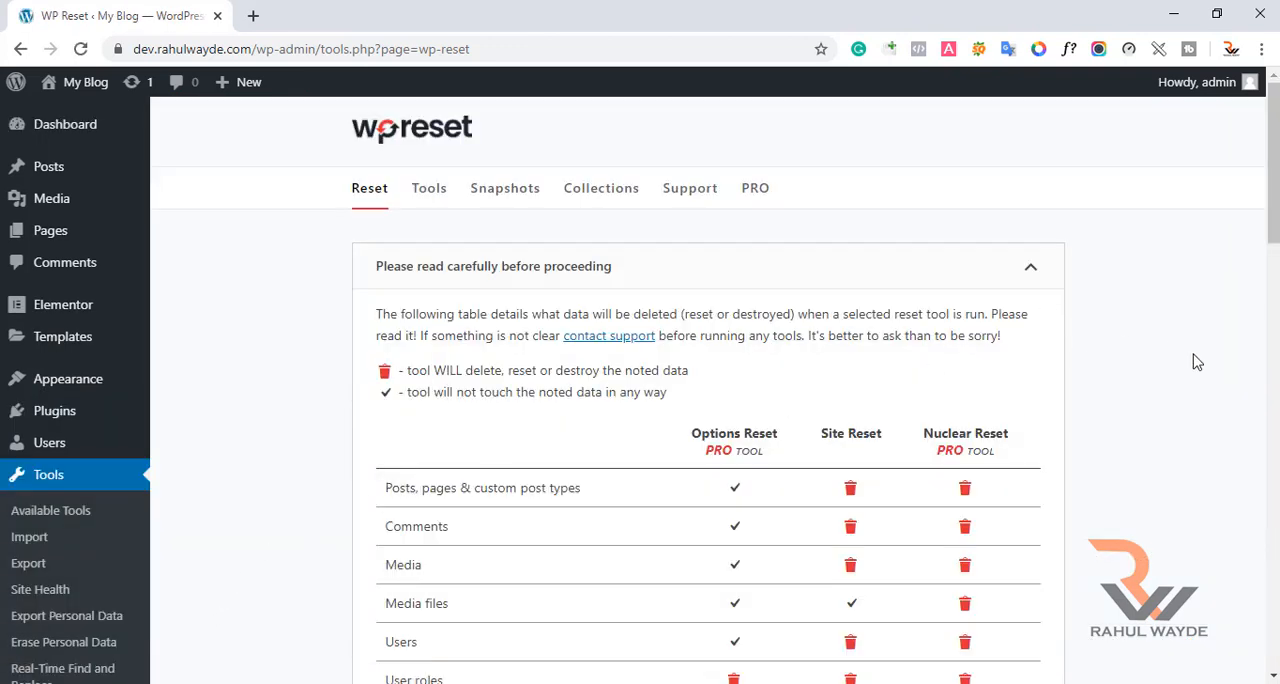
Review the table of data each reset tool deletes and the description of the Options Reset tool.
{"action": "scroll", "coordinate": [1197, 362], "scroll_direction": "down", "scroll_amount": 2}
{"action": "scroll", "coordinate": [1197, 362], "scroll_direction": "up", "scroll_amount": 2}
{"action": "scroll", "coordinate": [1197, 362], "scroll_direction": "down", "scroll_amount": 10}
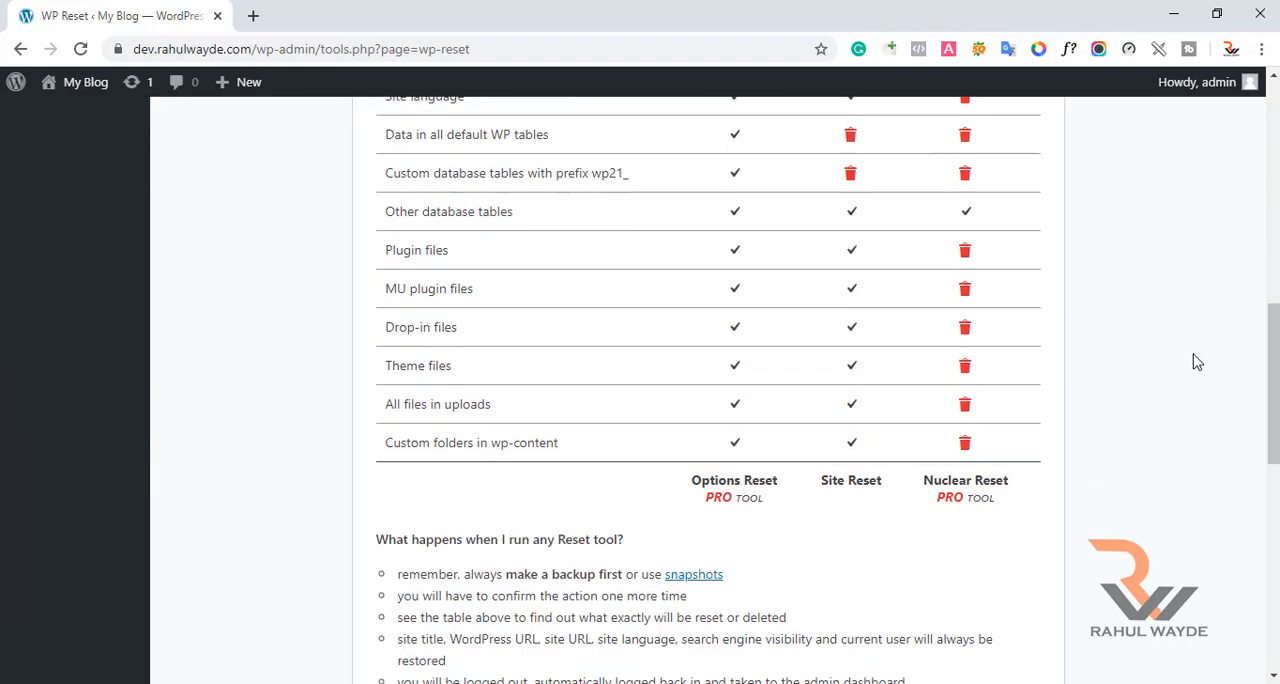
{"action": "scroll", "coordinate": [1197, 362], "scroll_direction": "down", "scroll_amount": 8}
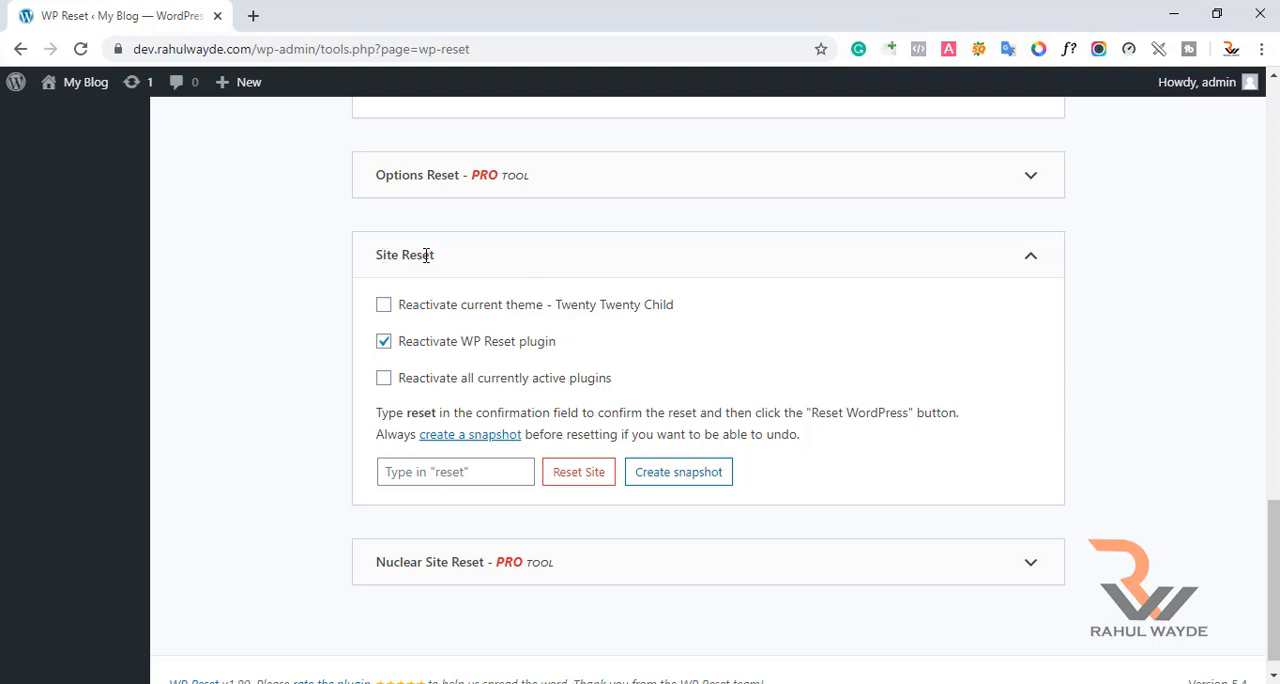
{"action": "left_click", "coordinate": [1036, 183]}
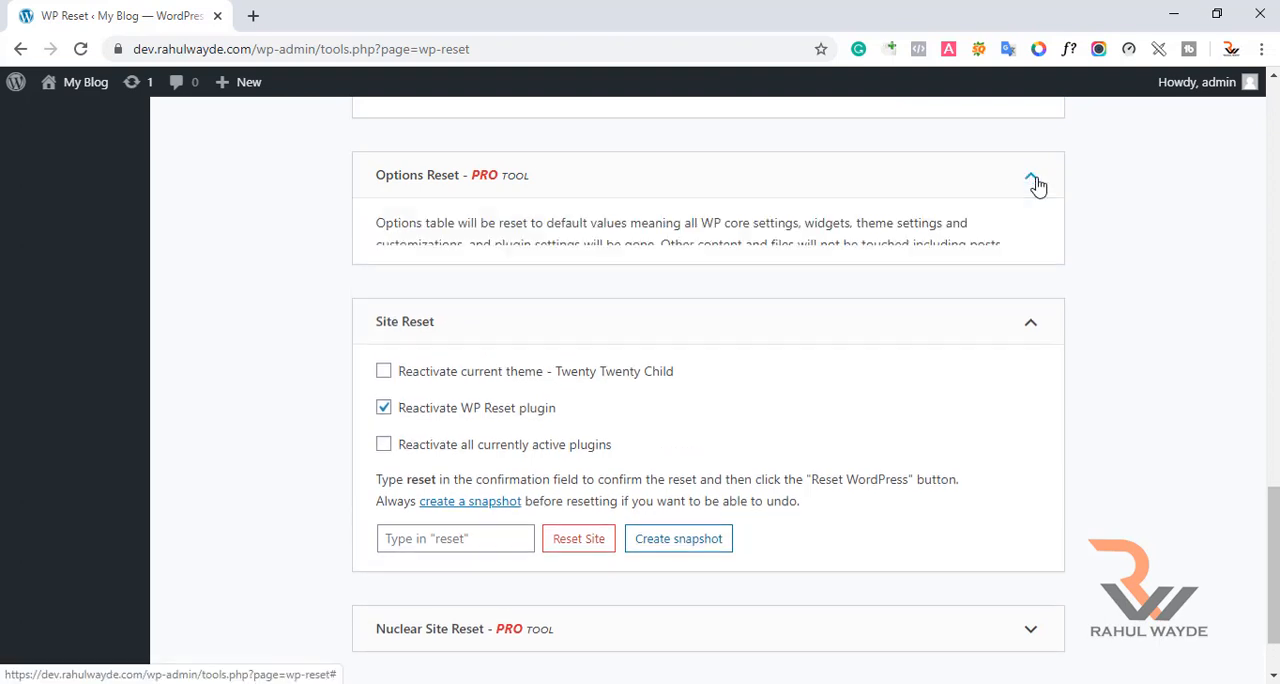
{"action": "left_click", "coordinate": [1036, 183]}
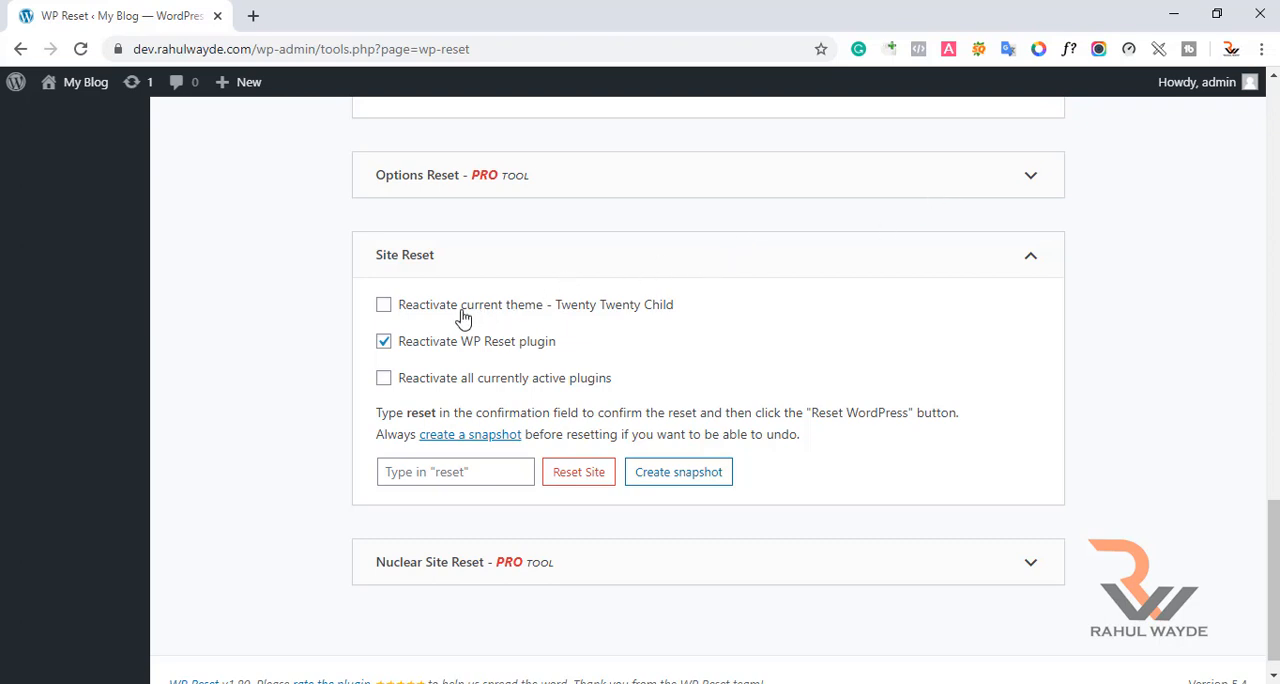
Run Site Reset with reactivation of the current Twenty Twenty Child theme enabled, entering "reset" as confirmation and approving the reset.
{"action": "left_click", "coordinate": [383, 309]}
{"action": "left_click", "coordinate": [384, 381]}
{"action": "left_click", "coordinate": [432, 466]}
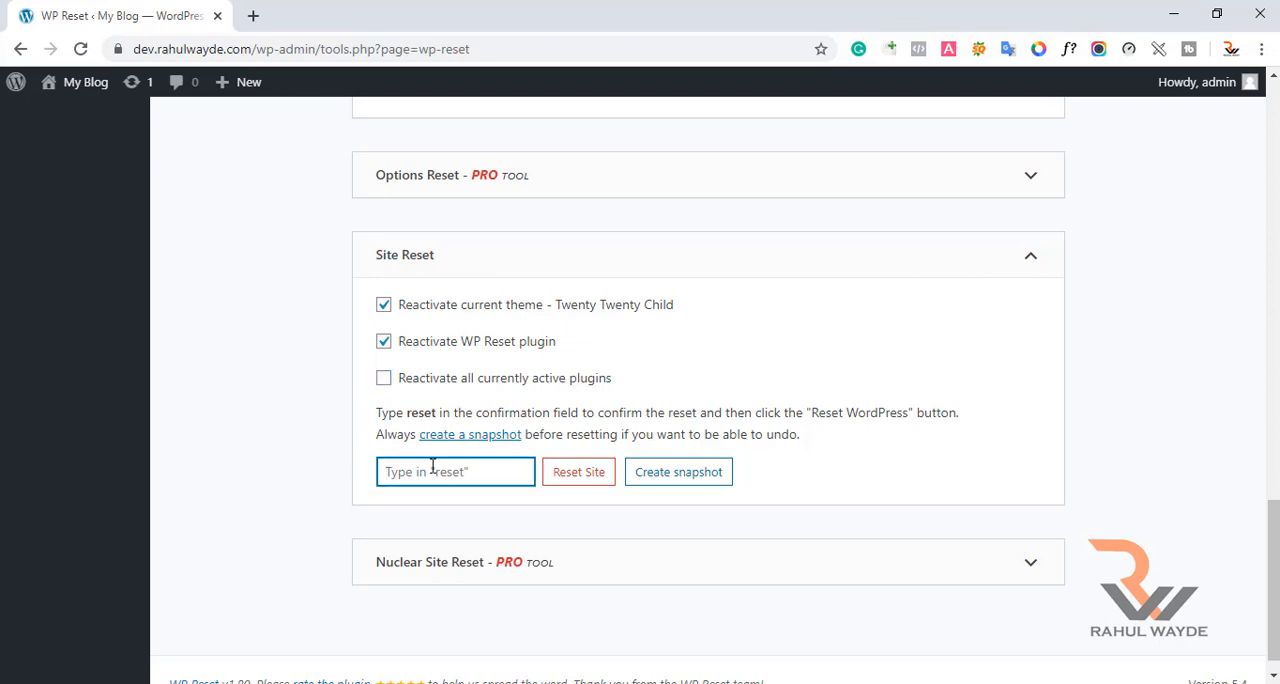
{"action": "type", "text": "reset"}
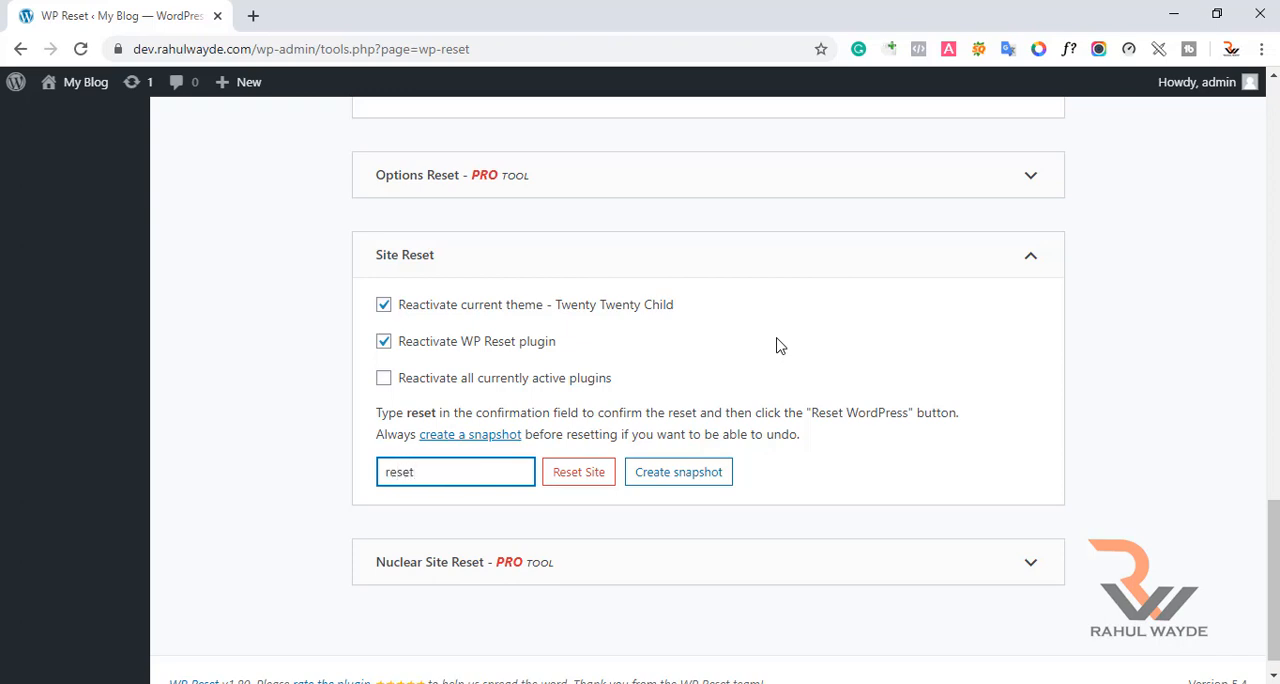
{"action": "left_click", "coordinate": [576, 486]}
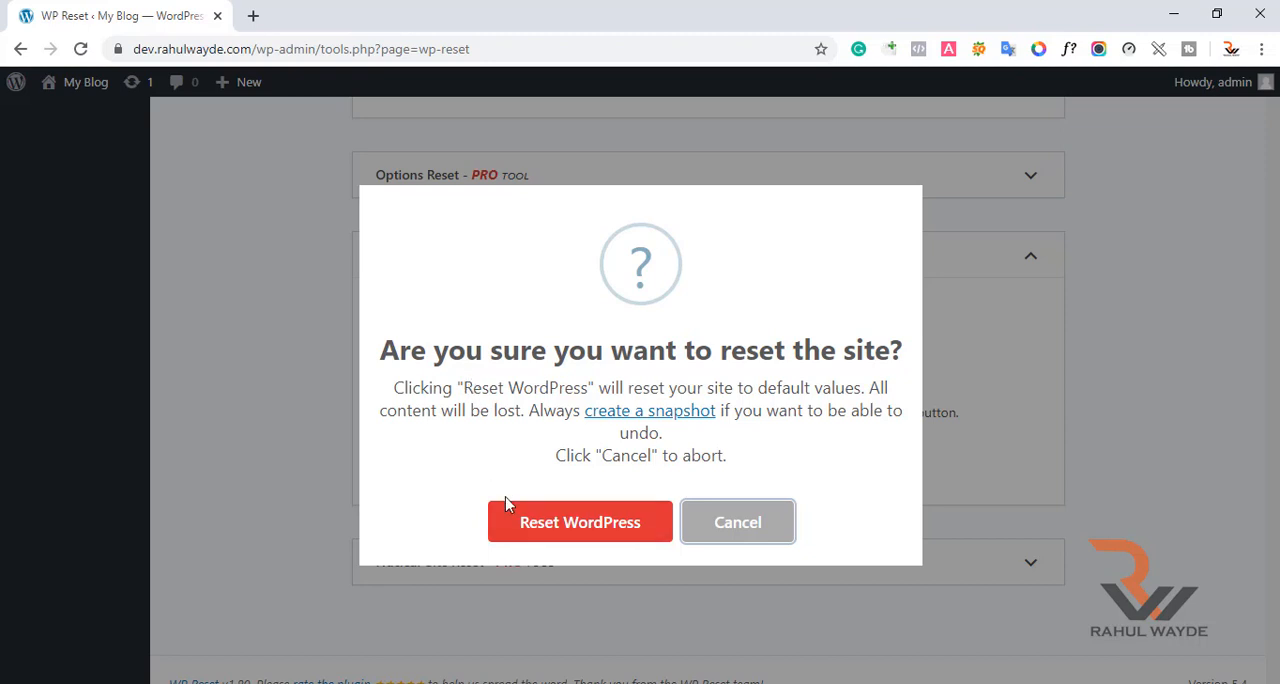
{"action": "left_click", "coordinate": [578, 522]}
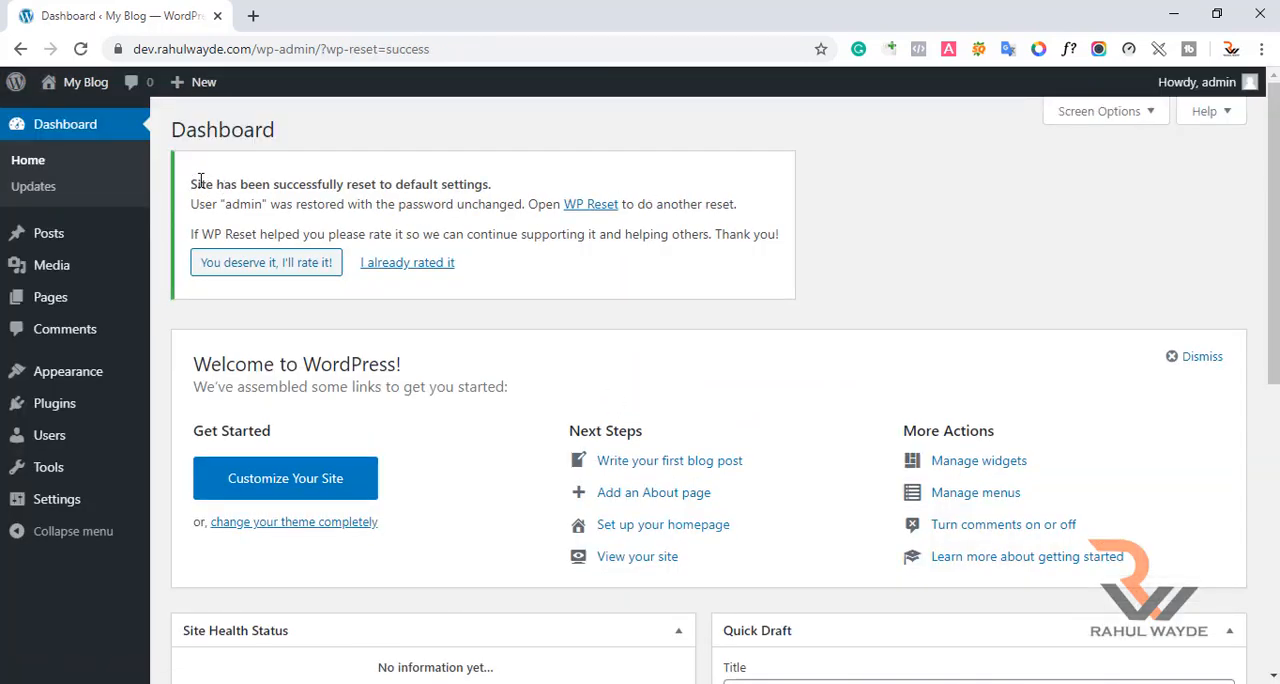
Read the reset notice on the dashboard and check the list of all posts.
{"action": "left_click_drag", "start_coordinate": [192, 178], "coordinate": [229, 180]}
{"action": "left_click", "coordinate": [352, 185]}
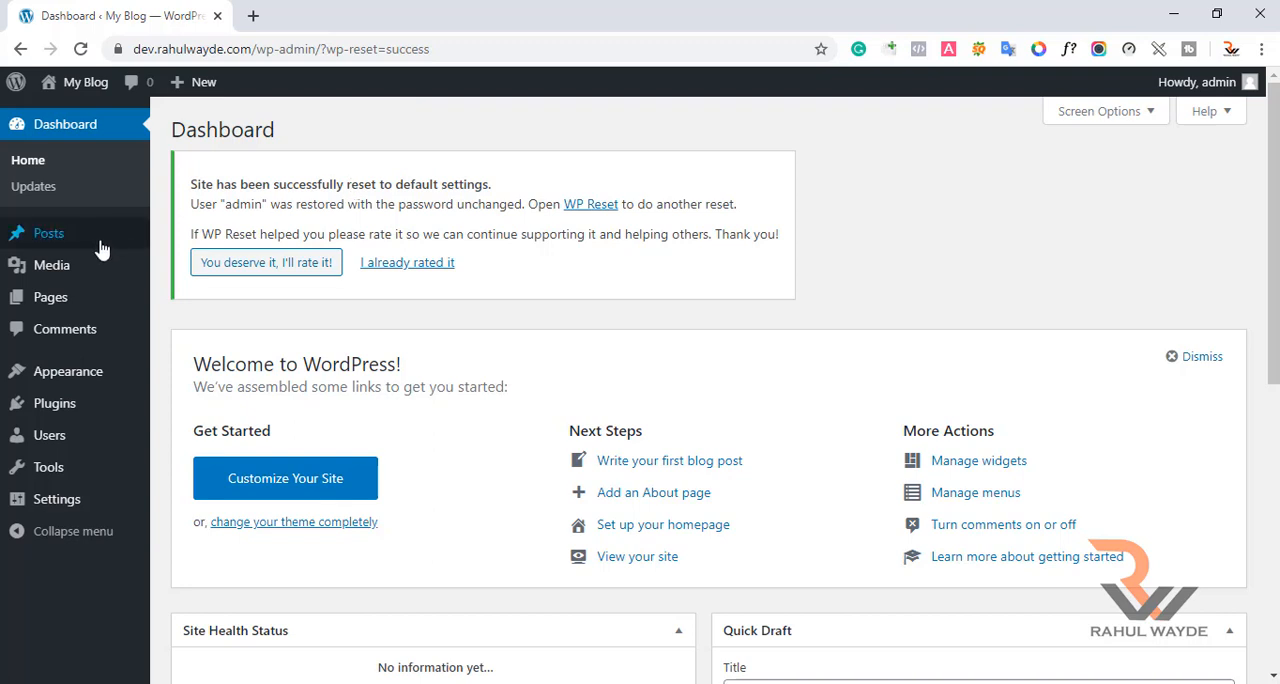
{"action": "mouse_move", "coordinate": [97, 243]}
{"action": "left_click", "coordinate": [186, 247]}
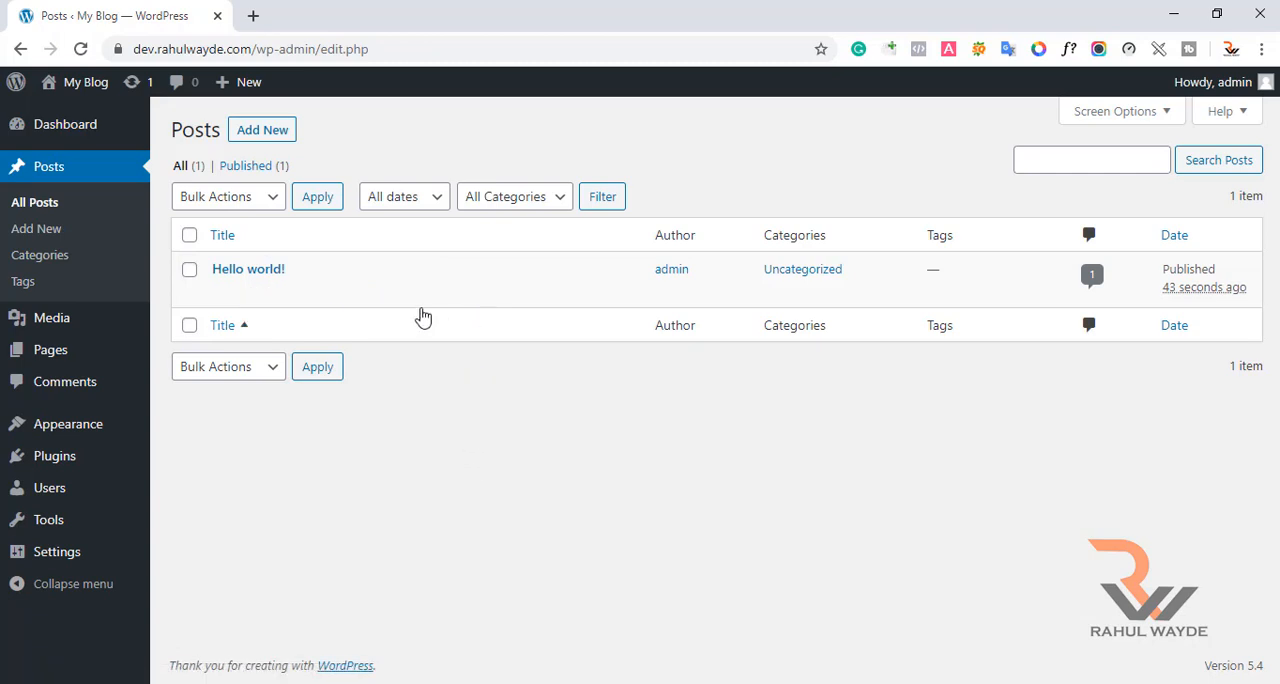
{"action": "mouse_move", "coordinate": [370, 281]}
{"action": "mouse_move", "coordinate": [243, 276]}
Check the list of all pages and the media library for remaining content.
{"action": "mouse_move", "coordinate": [106, 358]}
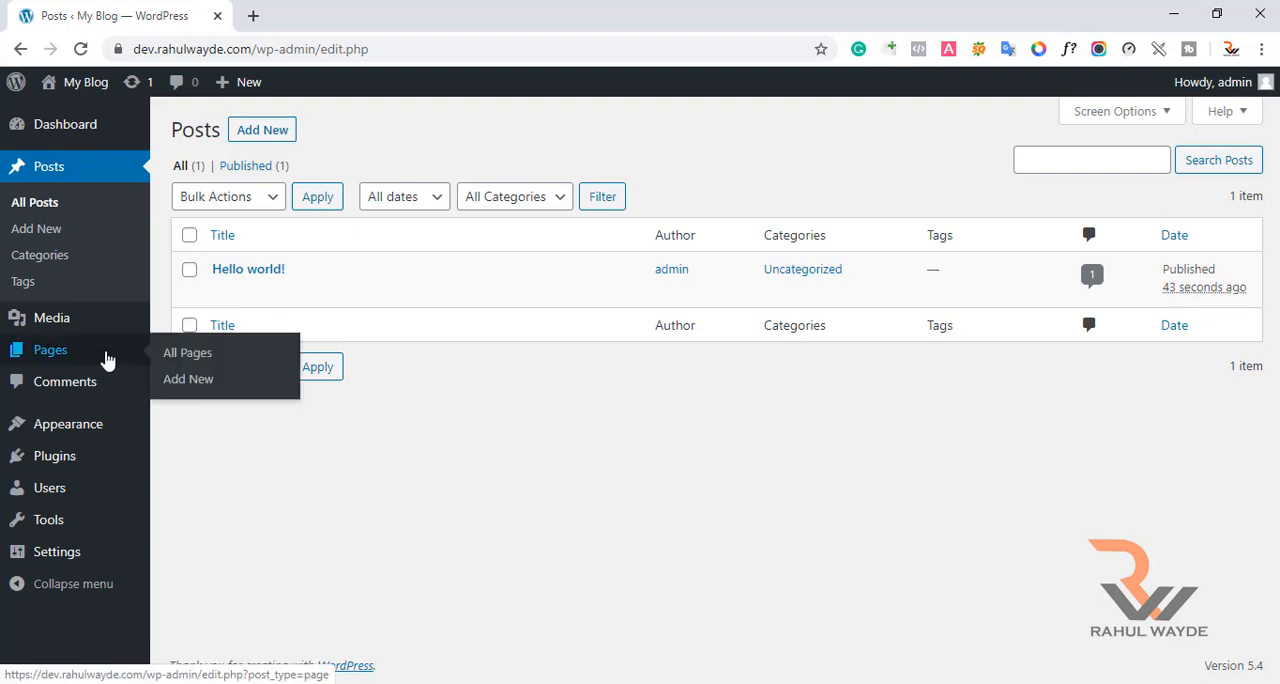
{"action": "left_click", "coordinate": [190, 366]}
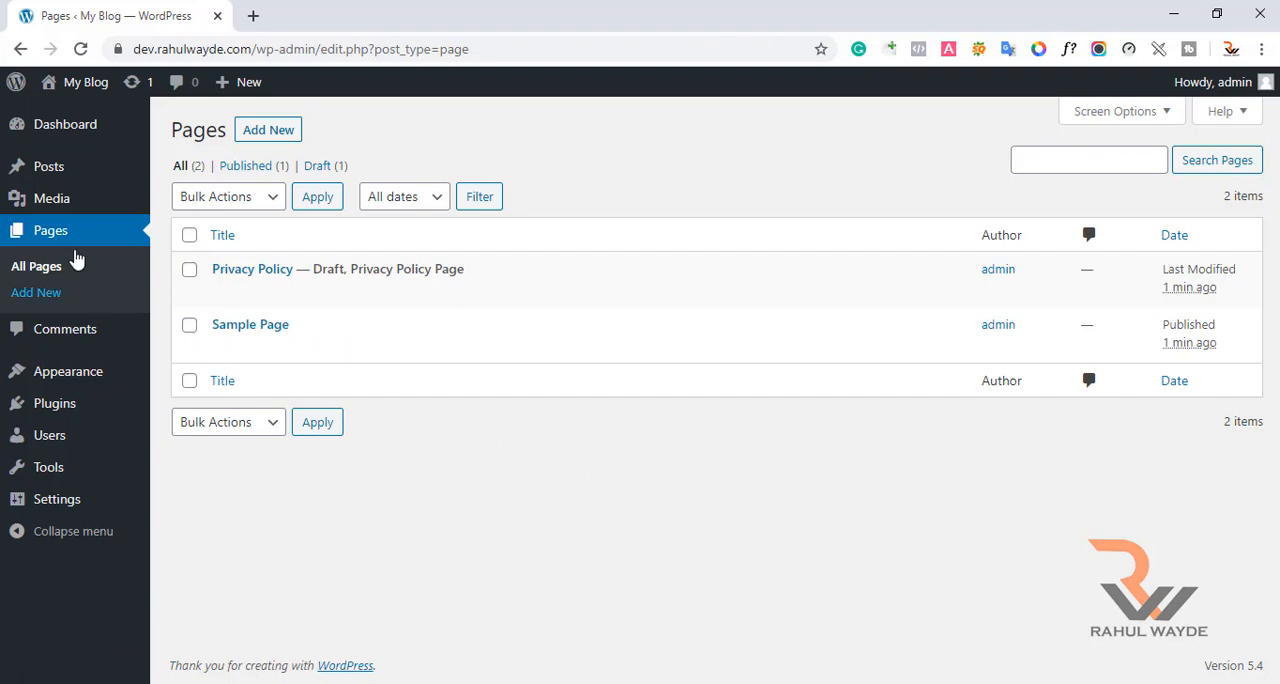
{"action": "mouse_move", "coordinate": [64, 200]}
{"action": "left_click", "coordinate": [203, 212]}
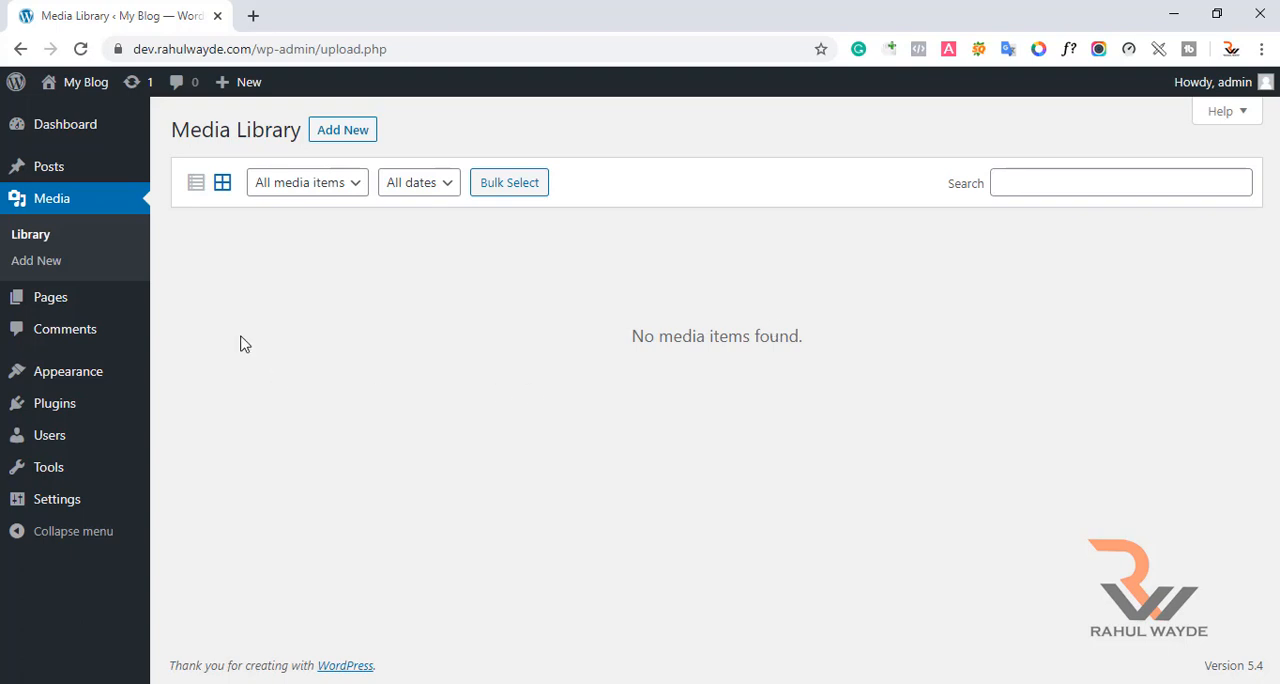
Examine the installed plugins list to see which plugins are active or inactive after the reset.
{"action": "mouse_move", "coordinate": [126, 409]}
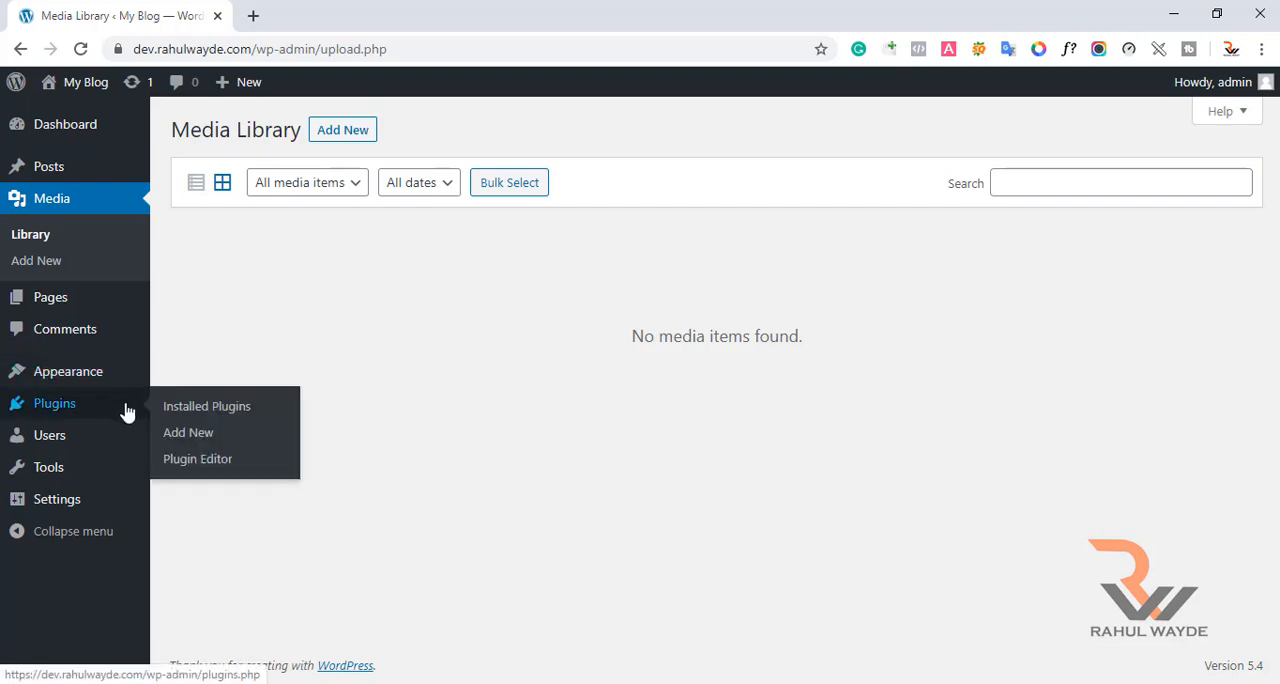
{"action": "left_click", "coordinate": [190, 408]}
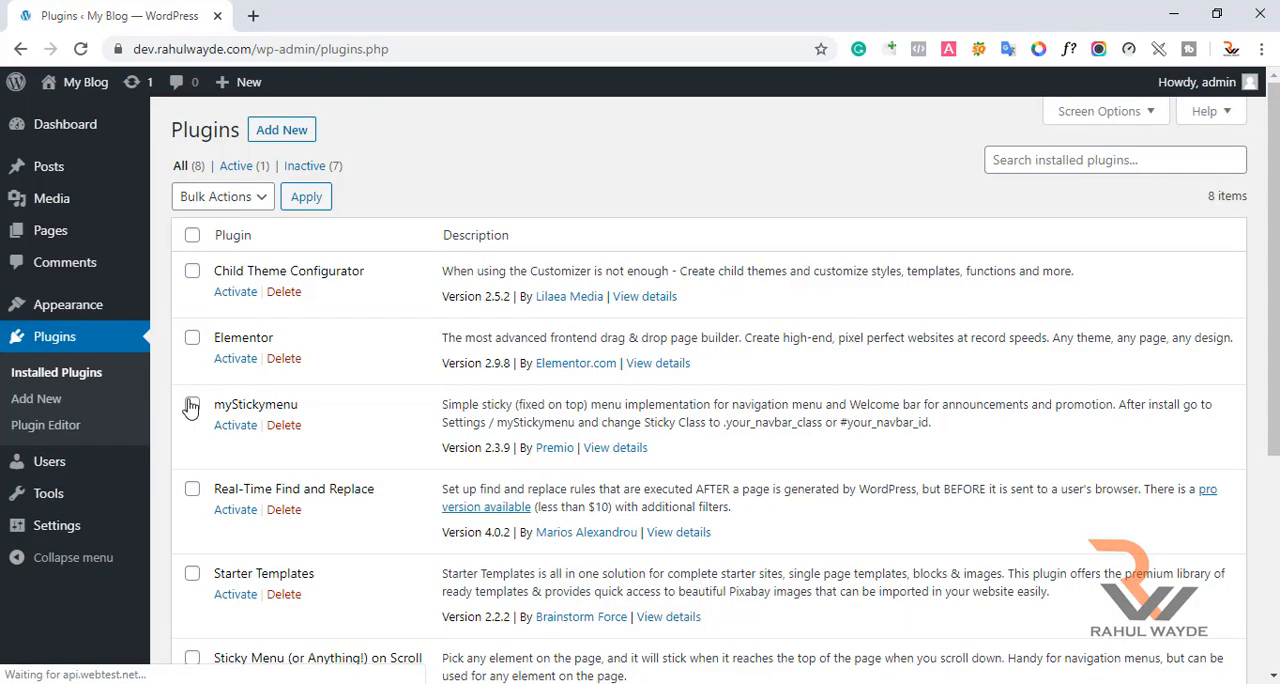
{"action": "scroll", "coordinate": [453, 252], "scroll_direction": "down", "scroll_amount": 4}
{"action": "scroll", "coordinate": [452, 258], "scroll_direction": "up", "scroll_amount": 4}
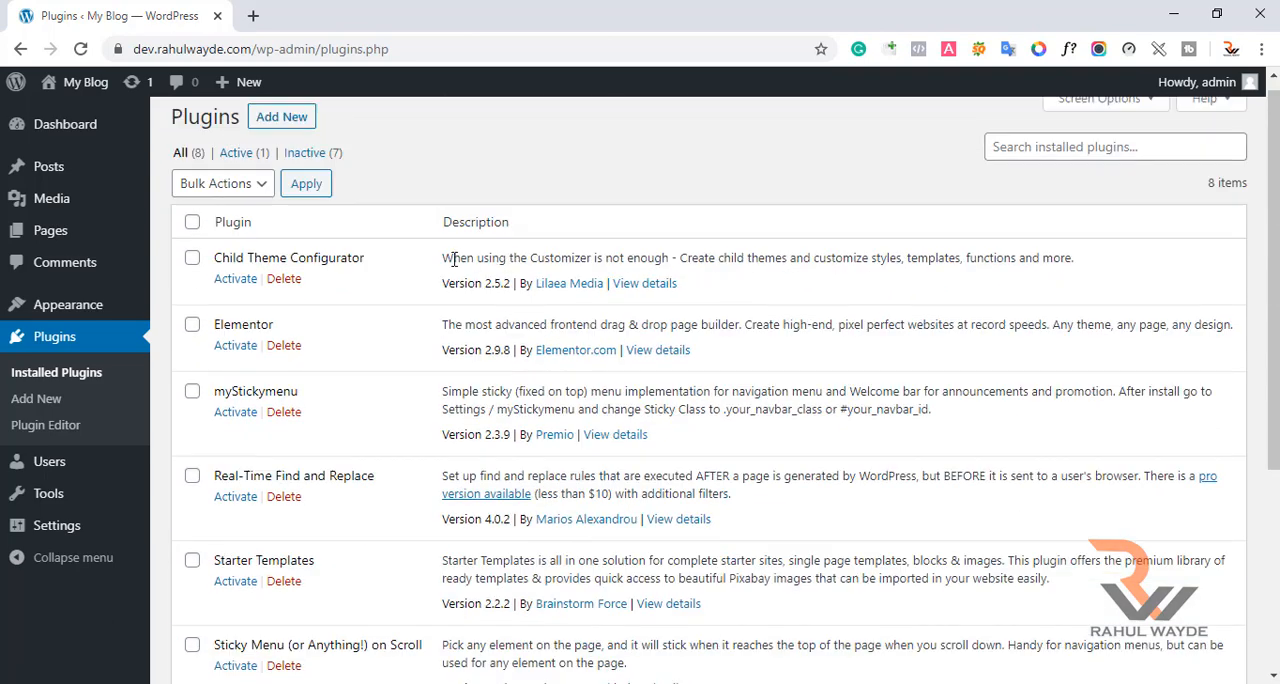
{"action": "scroll", "coordinate": [450, 265], "scroll_direction": "down", "scroll_amount": 1}
{"action": "scroll", "coordinate": [450, 265], "scroll_direction": "down", "scroll_amount": 3}
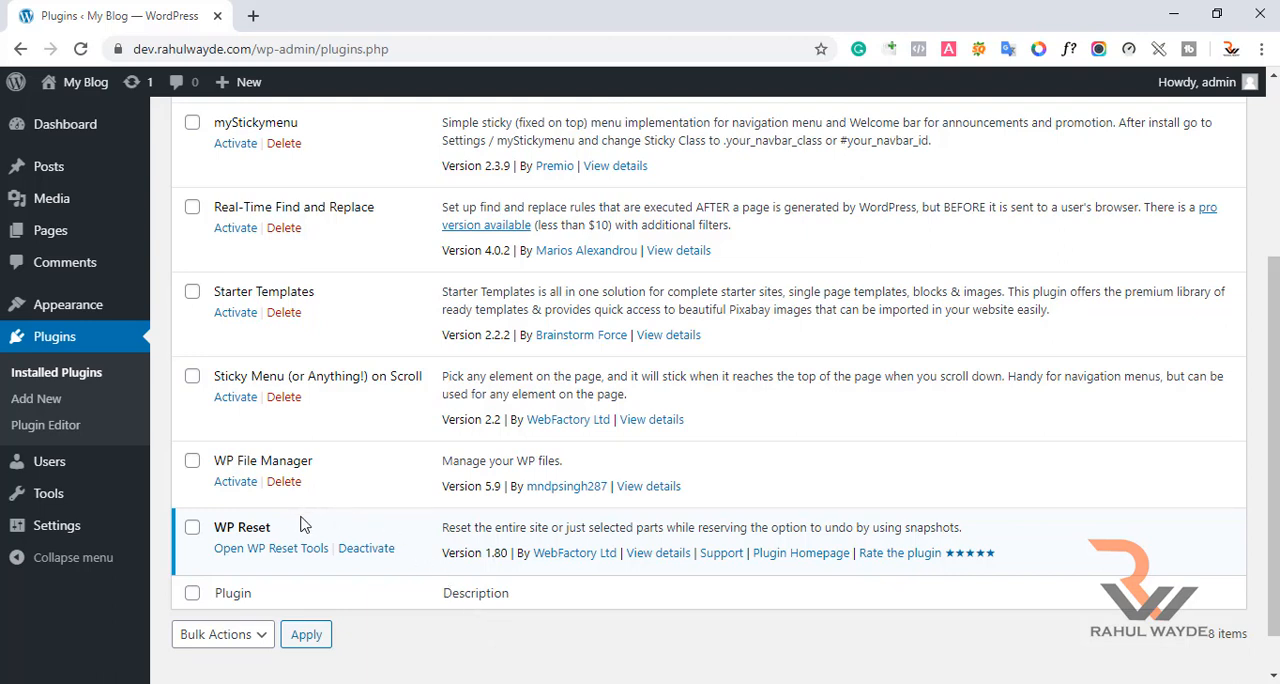
{"action": "scroll", "coordinate": [429, 509], "scroll_direction": "up", "scroll_amount": 3}
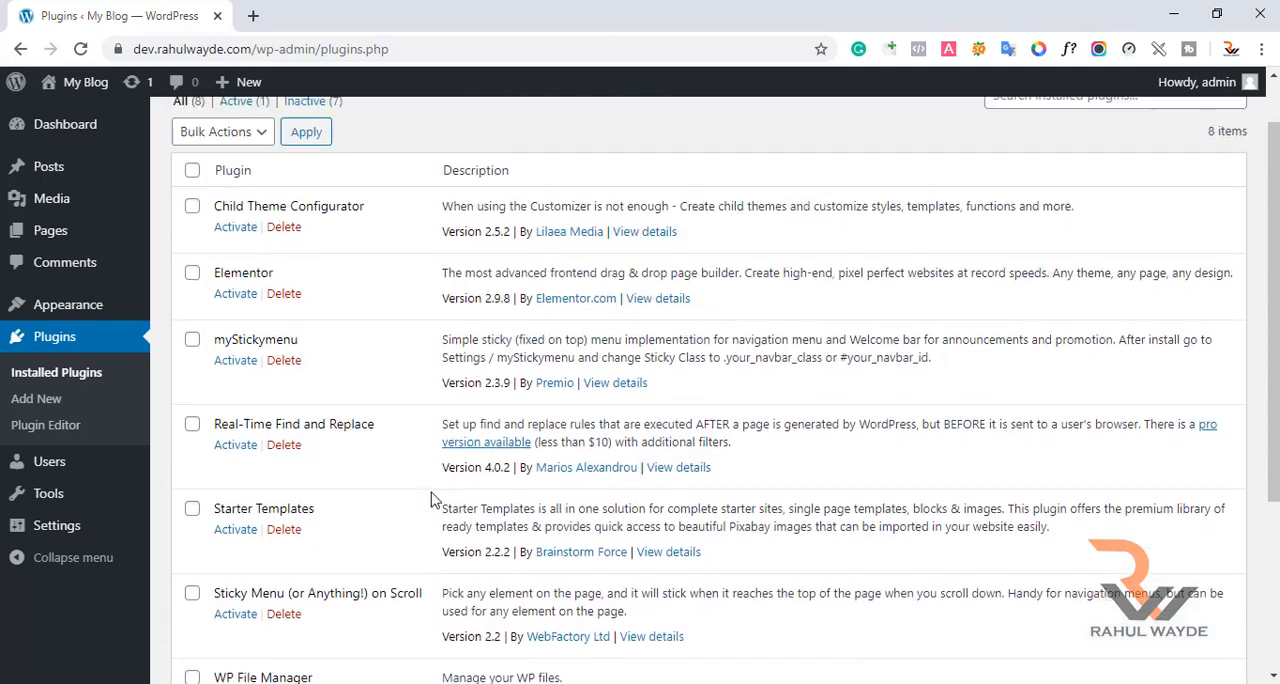
{"action": "scroll", "coordinate": [460, 484], "scroll_direction": "down", "scroll_amount": 2}
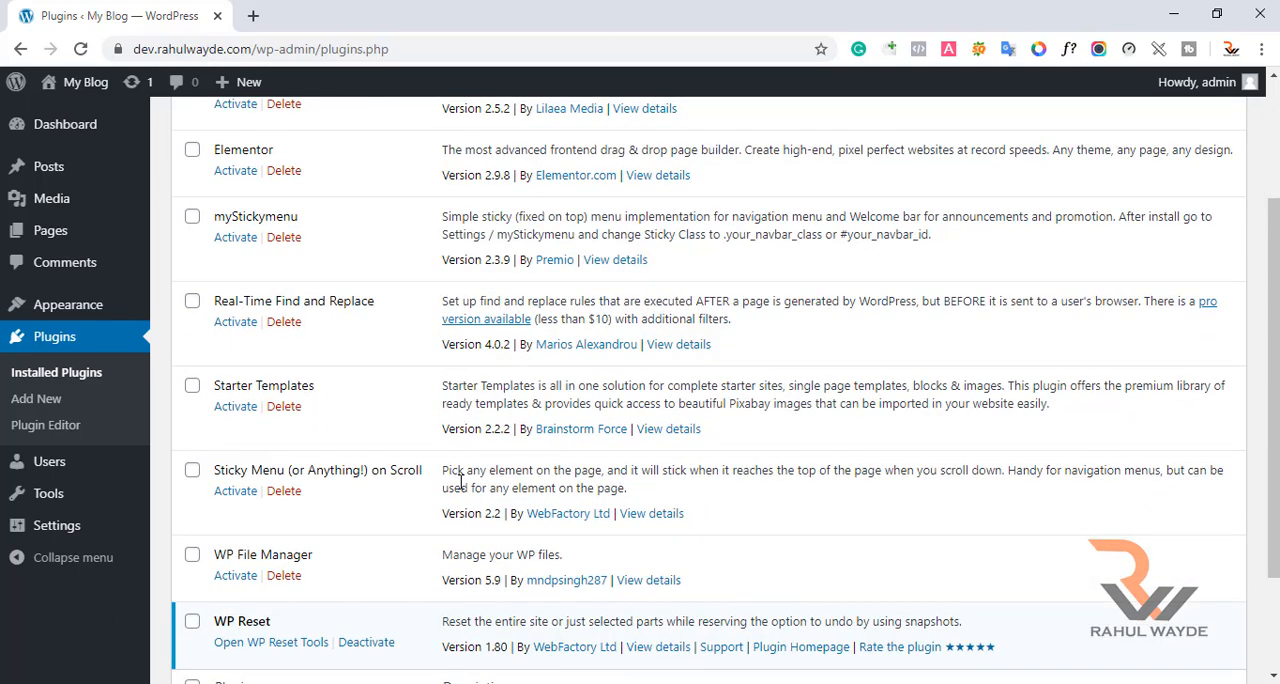
{"action": "scroll", "coordinate": [460, 484], "scroll_direction": "up", "scroll_amount": 1}
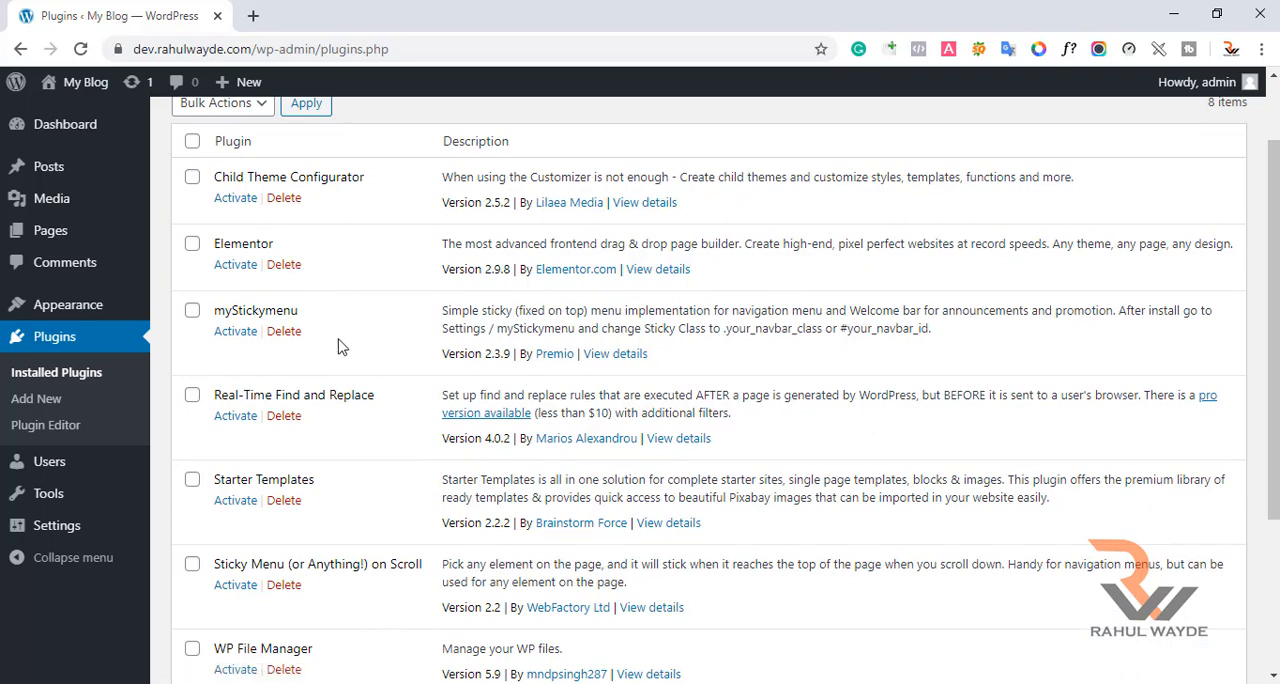
{"action": "scroll", "coordinate": [338, 346], "scroll_direction": "up", "scroll_amount": 1}
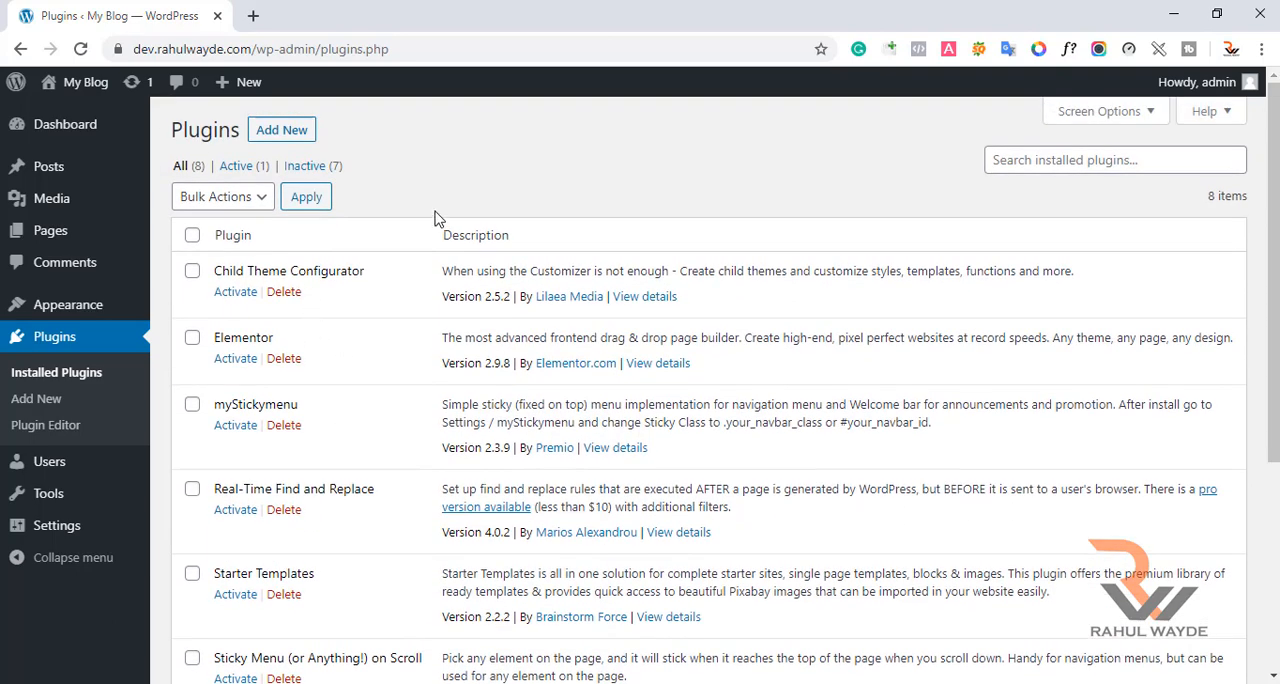